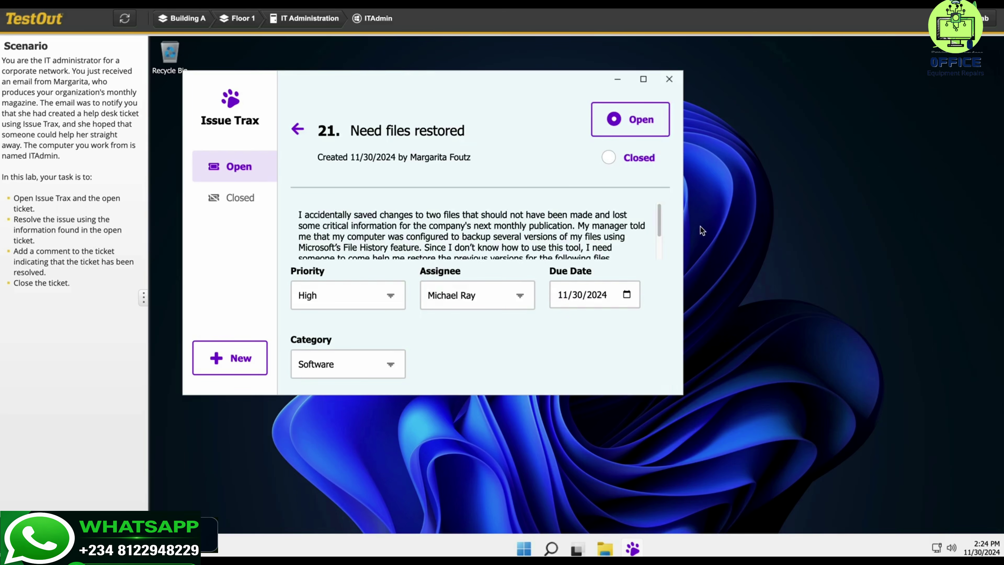
# - Read the rest of ticket 21's description, then switch to the Marketing6 computer in Marketing Group C on Floor 2
pyautogui.moveTo(660, 230); pyautogui.dragTo(655, 267)
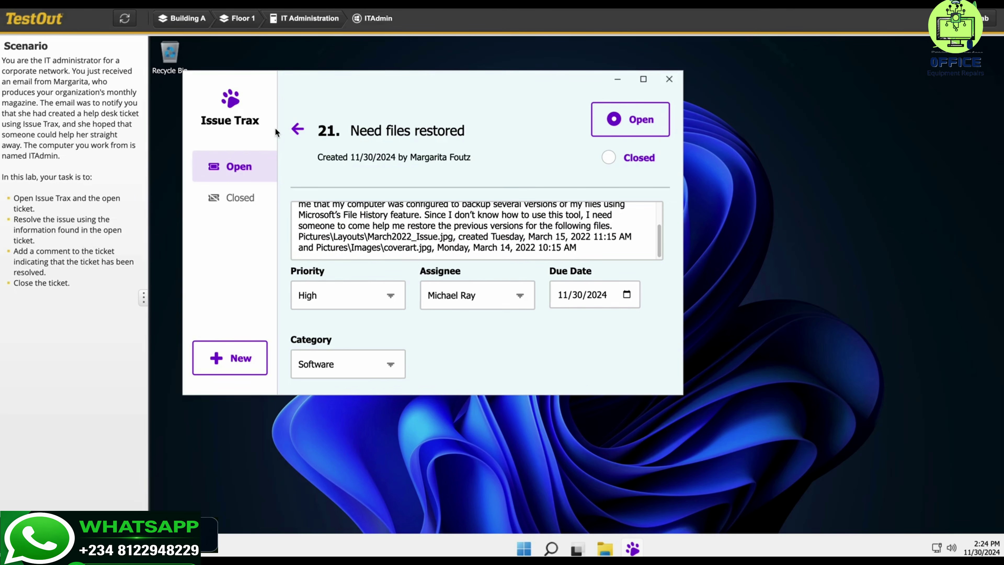
pyautogui.click(243, 19)
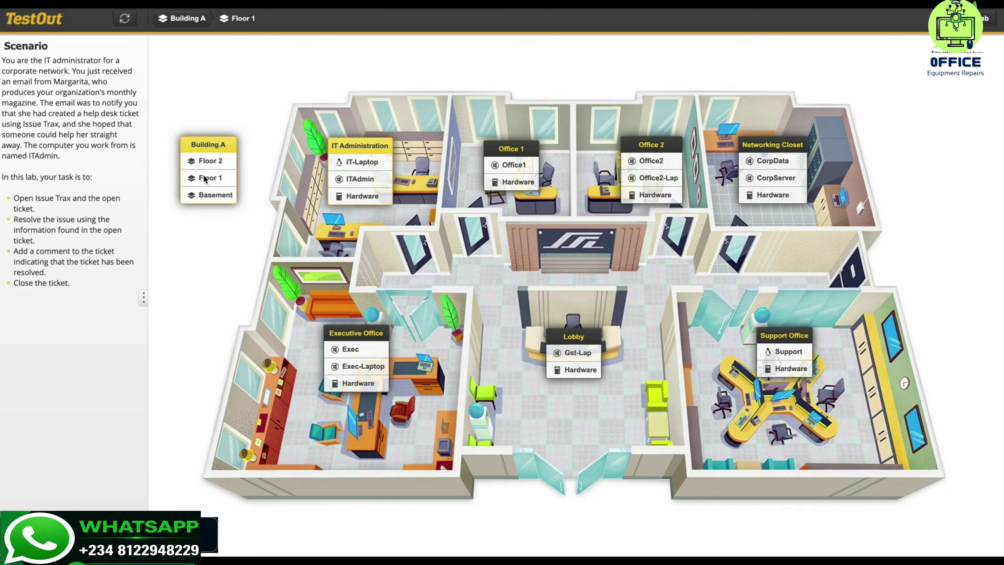
pyautogui.click(208, 166)
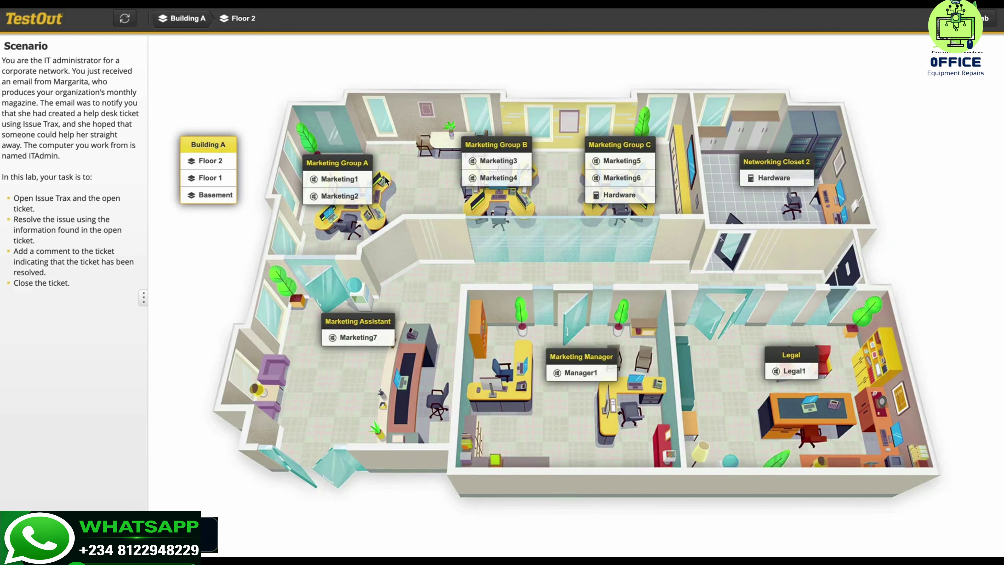
pyautogui.click(626, 177)
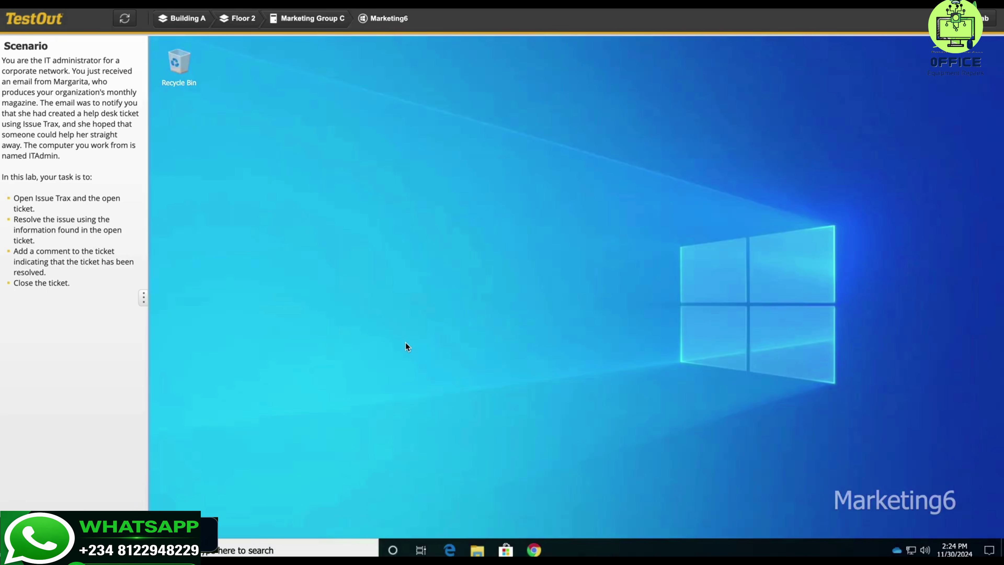
# - Open the Pictures folder in File Explorer on Marketing6
pyautogui.click(478, 549)
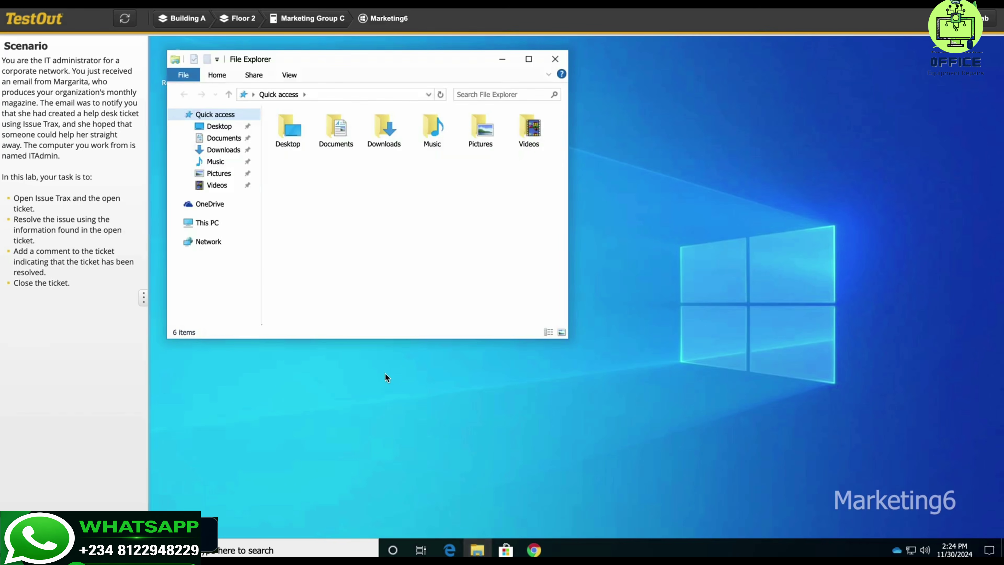
pyautogui.click(213, 223)
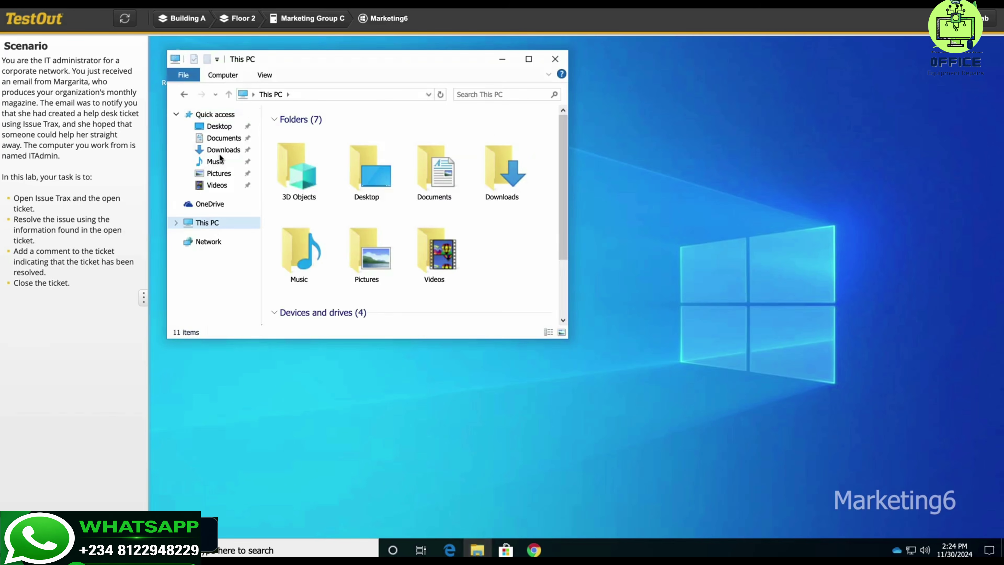
pyautogui.click(218, 175)
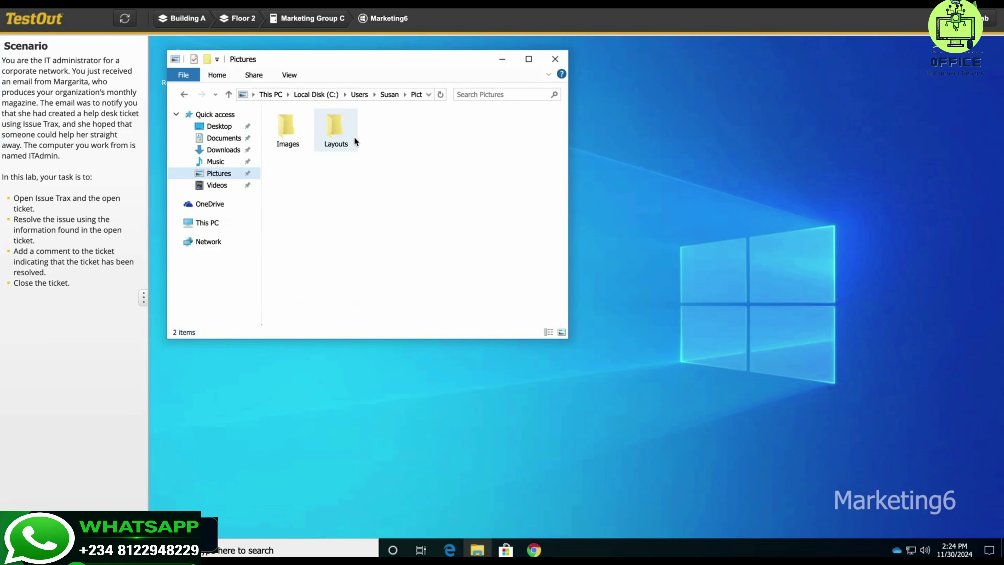
# - Restore the Layouts folder to its 3/15/2022 11:15 AM previous version, replacing the existing copy, and close its properties
pyautogui.rightClick(329, 145)
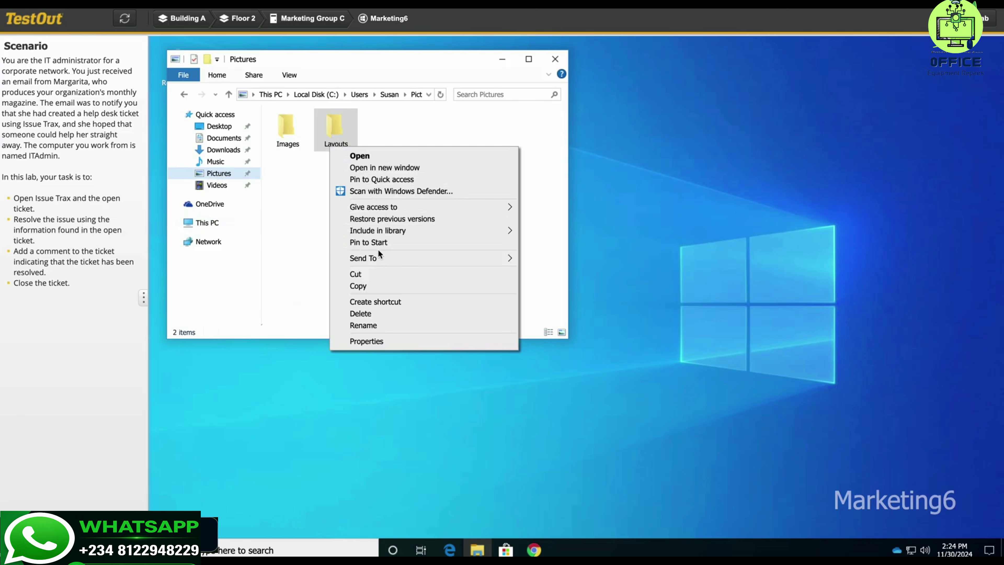
pyautogui.click(382, 219)
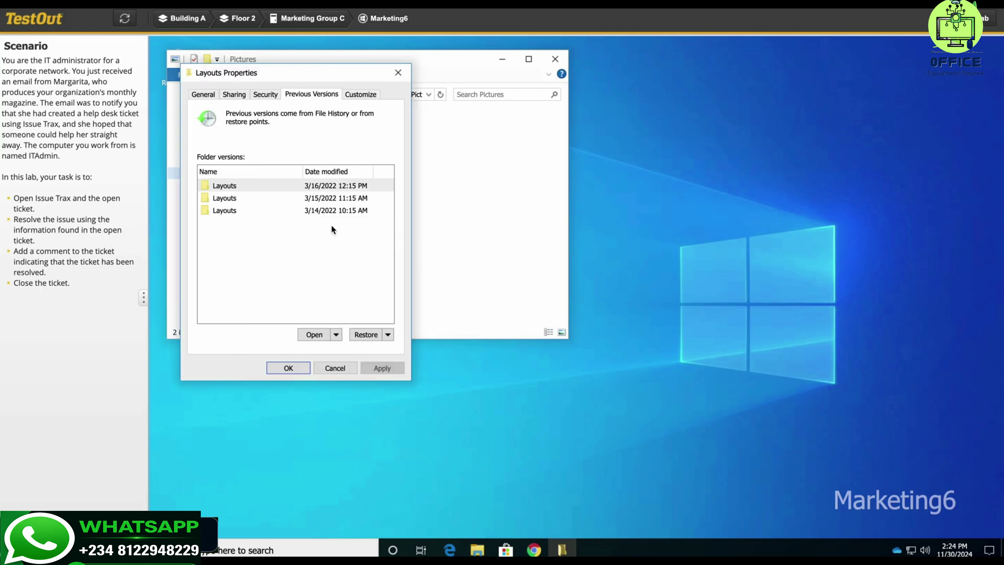
pyautogui.click(333, 197)
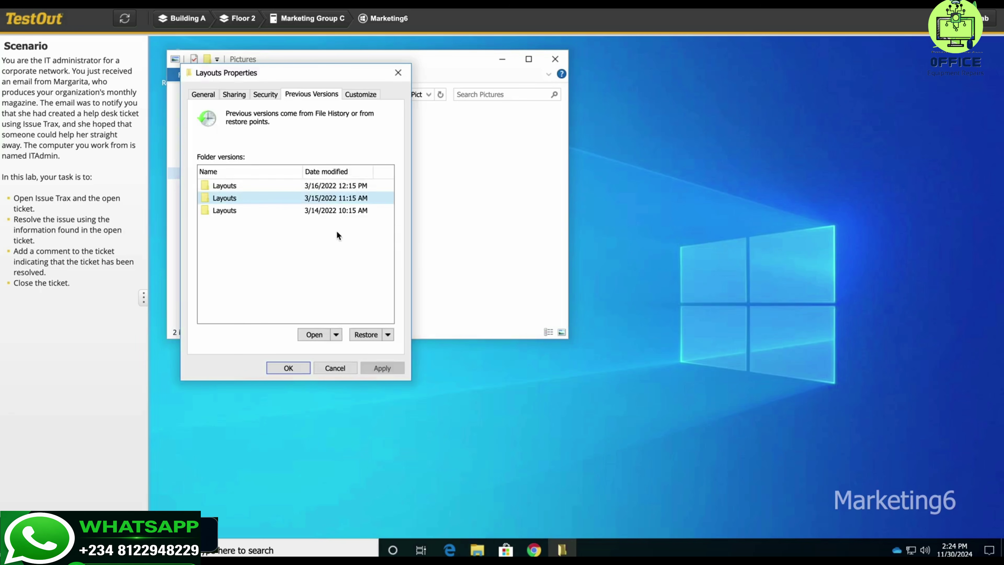
pyautogui.click(365, 334)
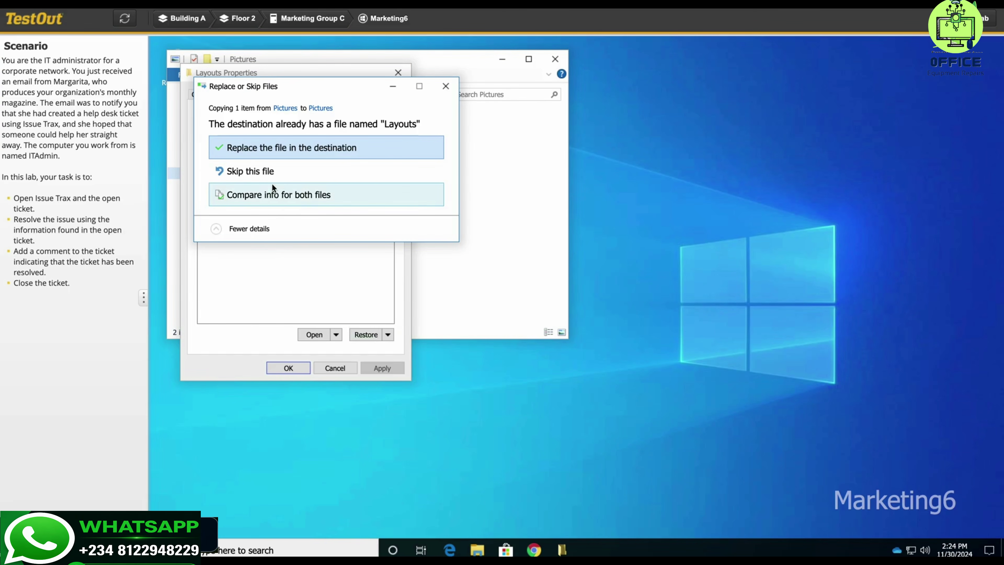
pyautogui.click(288, 147)
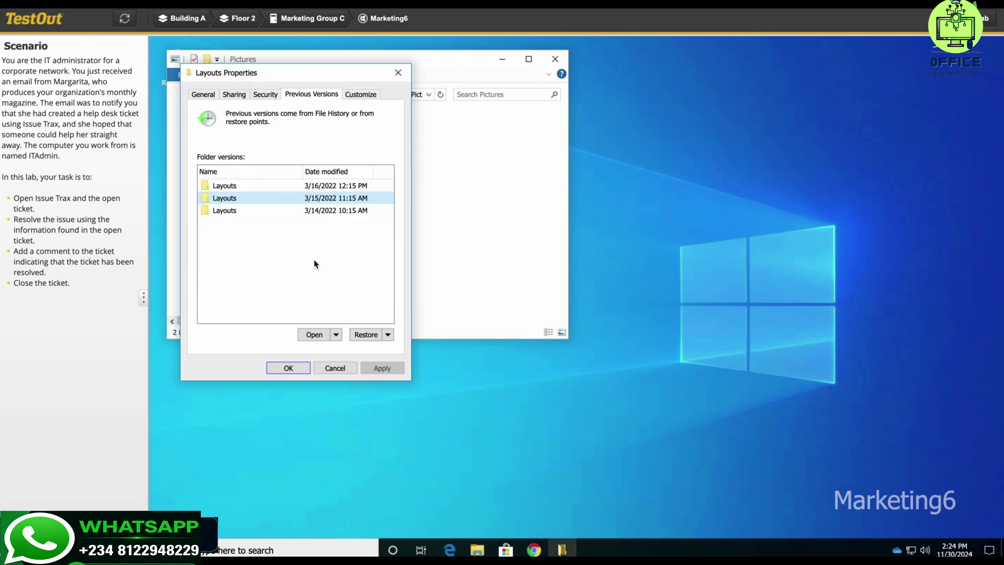
pyautogui.click(288, 368)
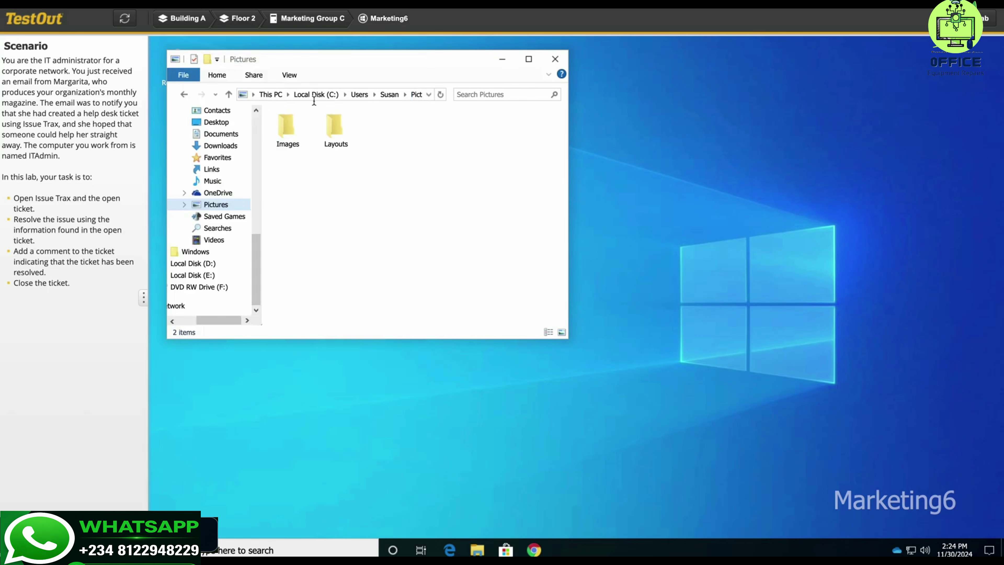
# - Restore the Images folder to its 3/14/2022 10:15 AM previous version, replacing the existing copy, and close its properties
pyautogui.rightClick(291, 133)
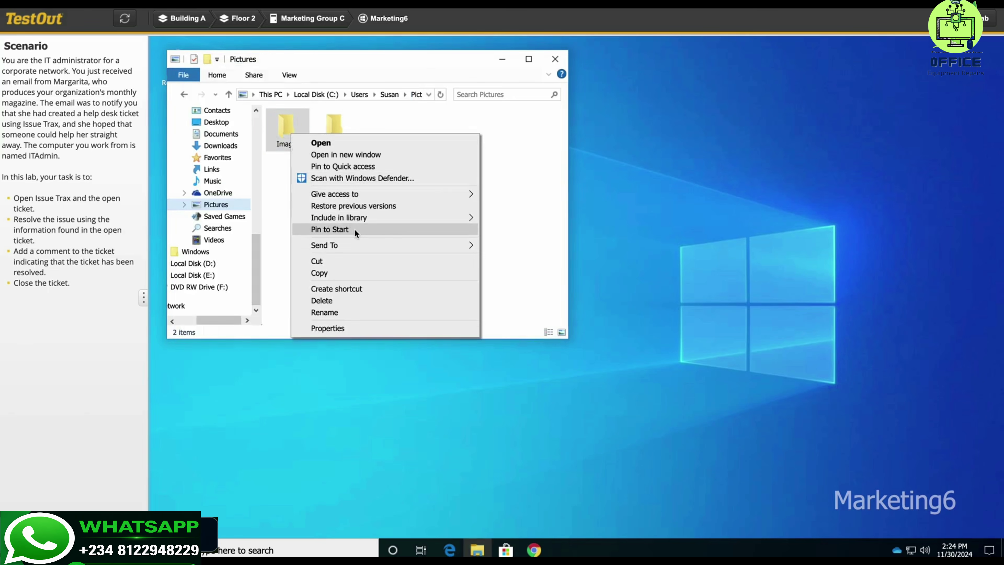
pyautogui.click(371, 206)
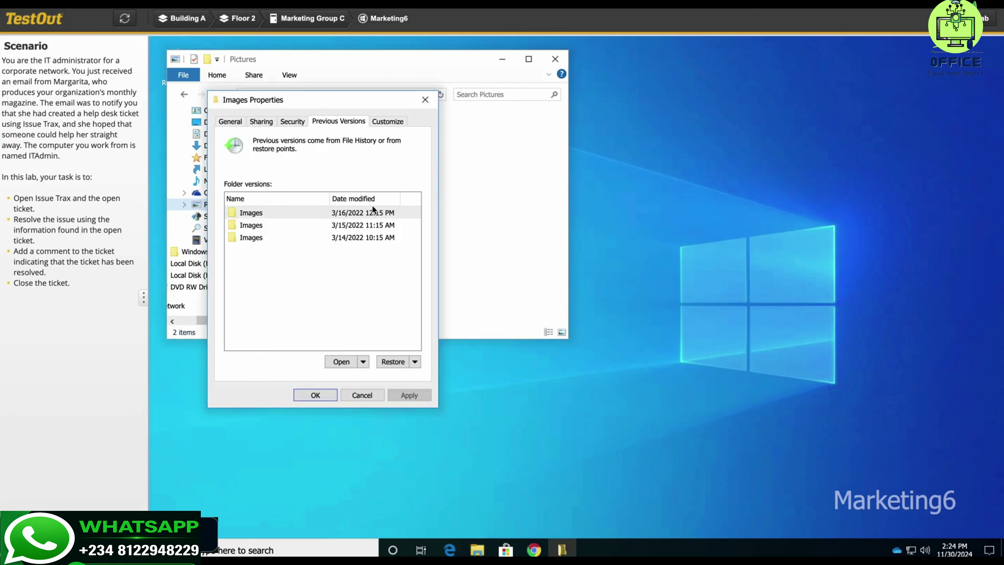
pyautogui.click(364, 235)
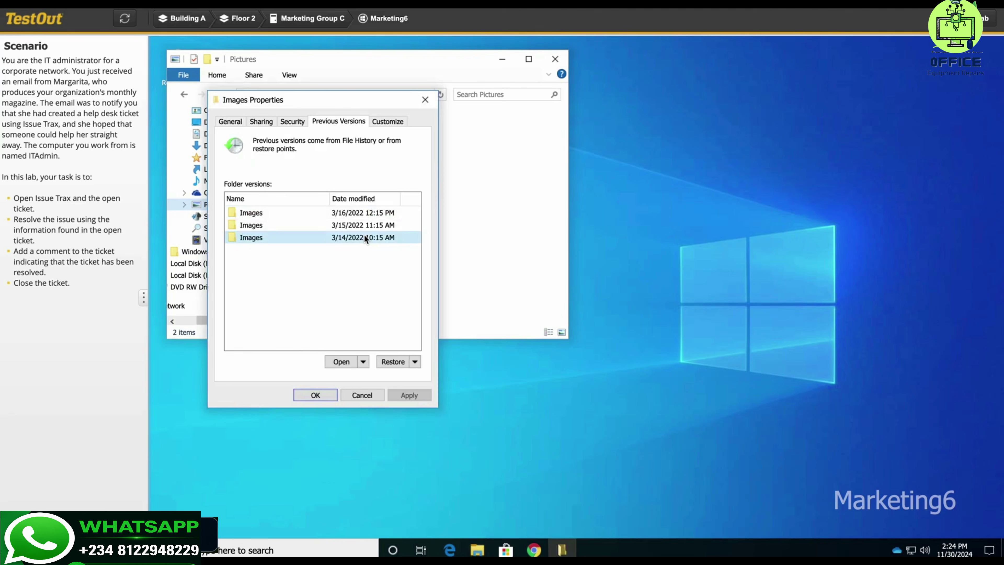
pyautogui.click(396, 362)
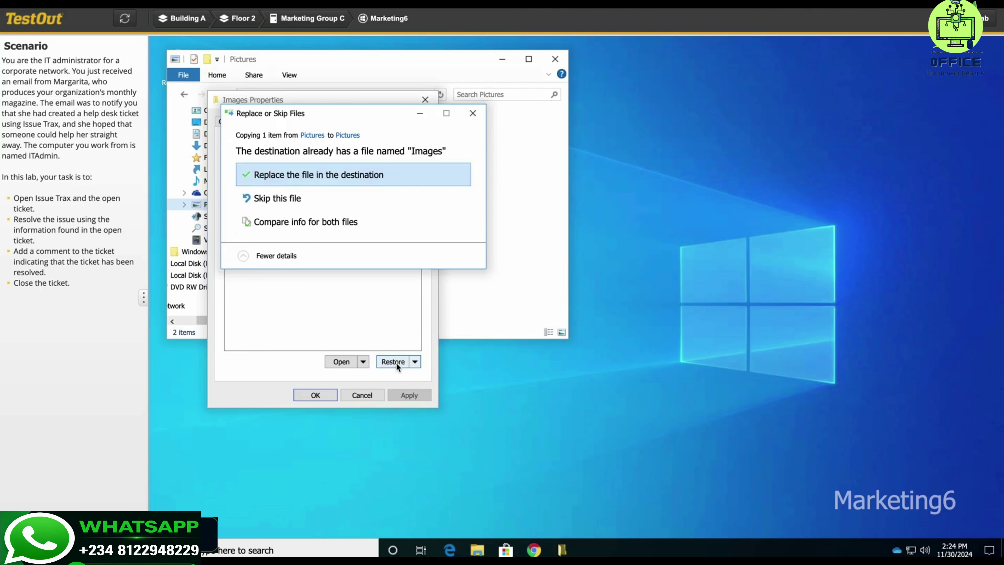
pyautogui.click(282, 176)
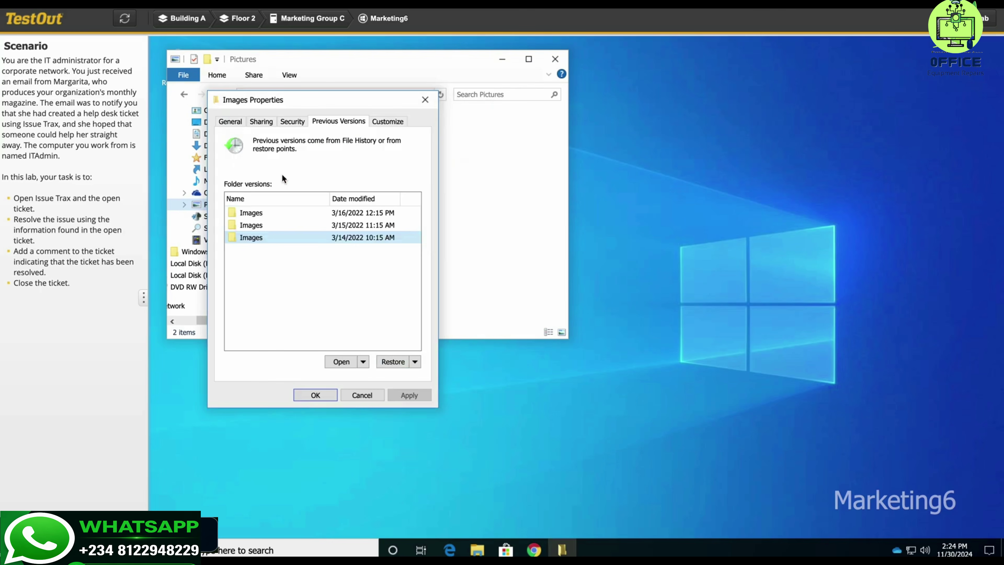
pyautogui.click(315, 395)
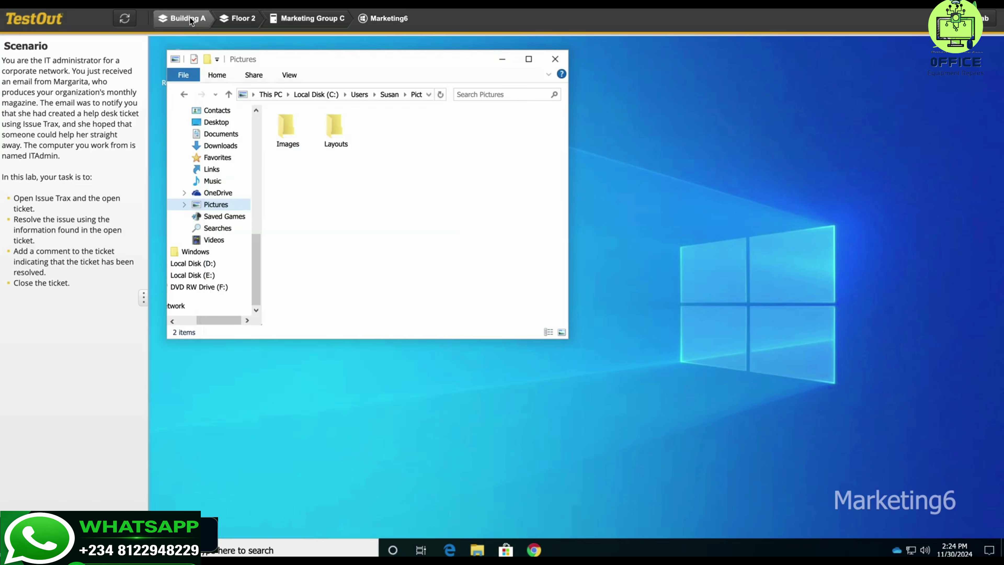
# - Return to the ITAdmin computer in IT Administration on Floor 1
pyautogui.click(244, 18)
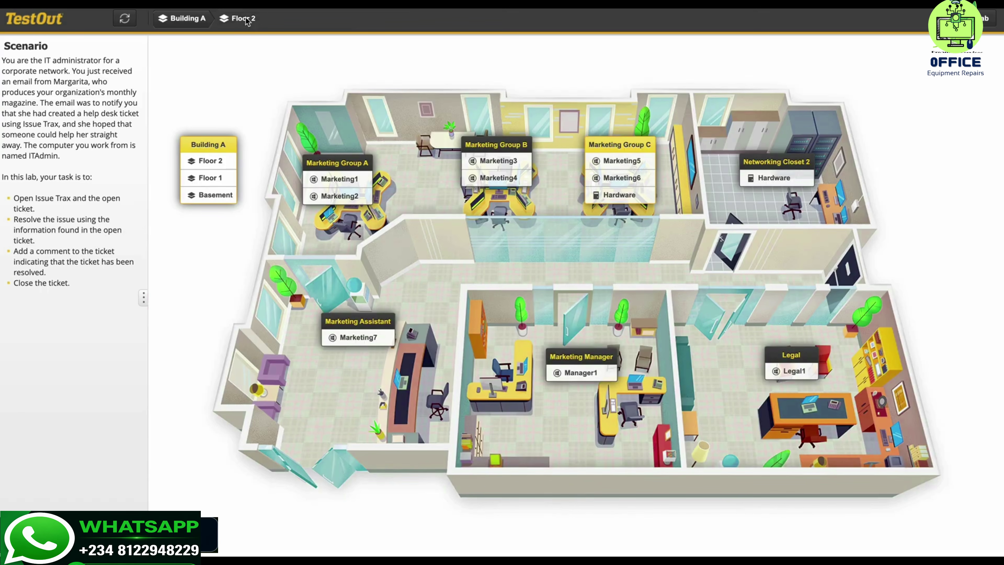
pyautogui.click(208, 178)
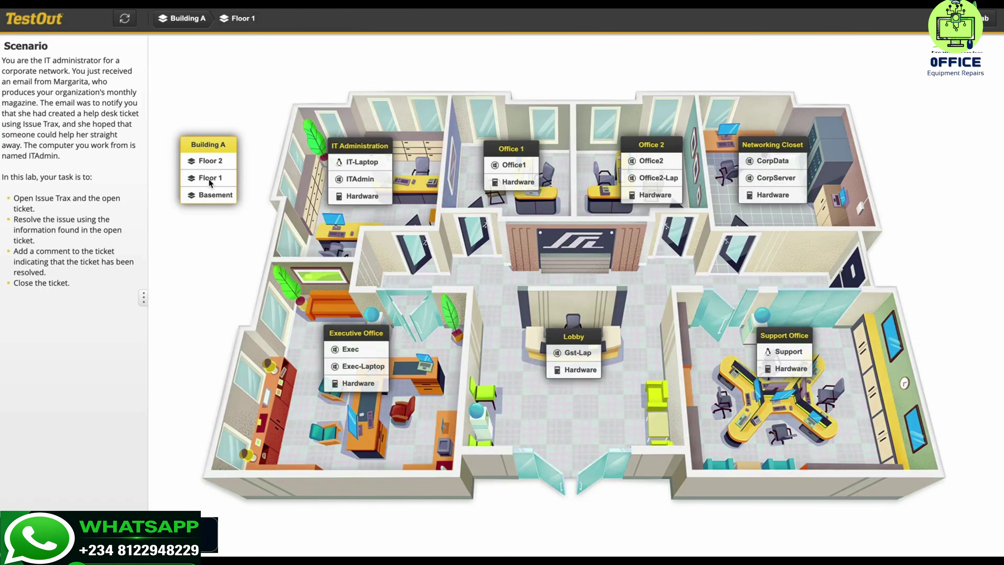
pyautogui.click(360, 179)
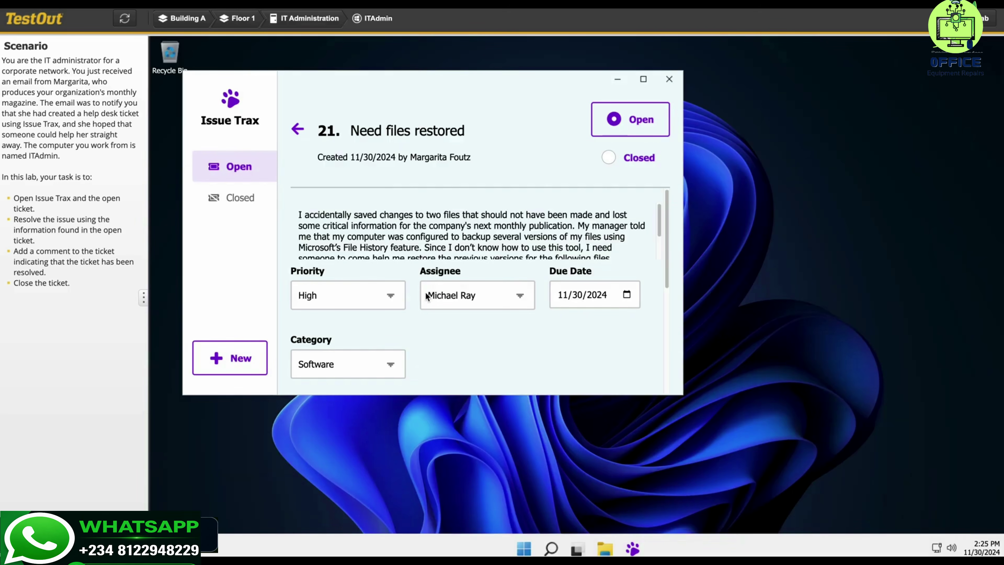
# - Set the status of ticket 21, "Need files restored", to Closed
pyautogui.scroll(-3, 422, 334)
pyautogui.scroll(2, 423, 330)
pyautogui.scroll(1, 422, 335)
pyautogui.scroll(-4, 422, 336)
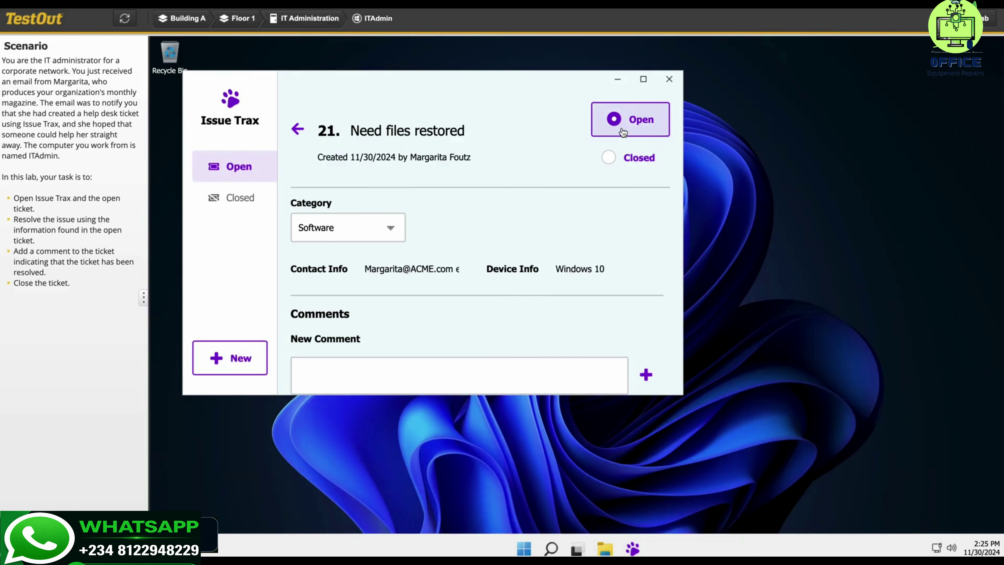
pyautogui.click(609, 159)
# - Add the comment "Fixed the issues" to ticket 21
pyautogui.scroll(-2, 569, 250)
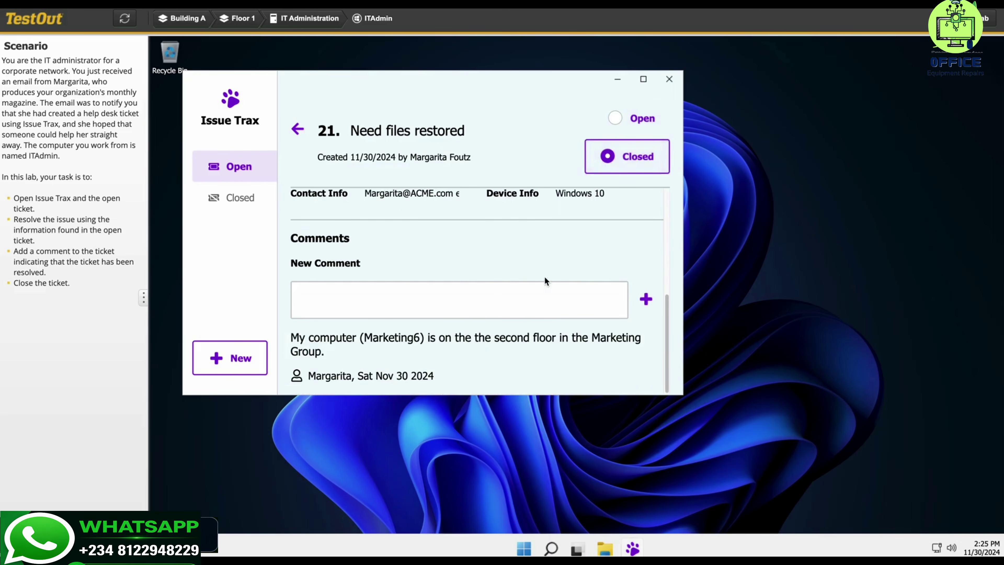
pyautogui.click(445, 305)
pyautogui.write('fi')
pyautogui.press('BackSpace')
pyautogui.press('BackSpace')
pyautogui.write('Fixed the issues')
pyautogui.click(646, 299)
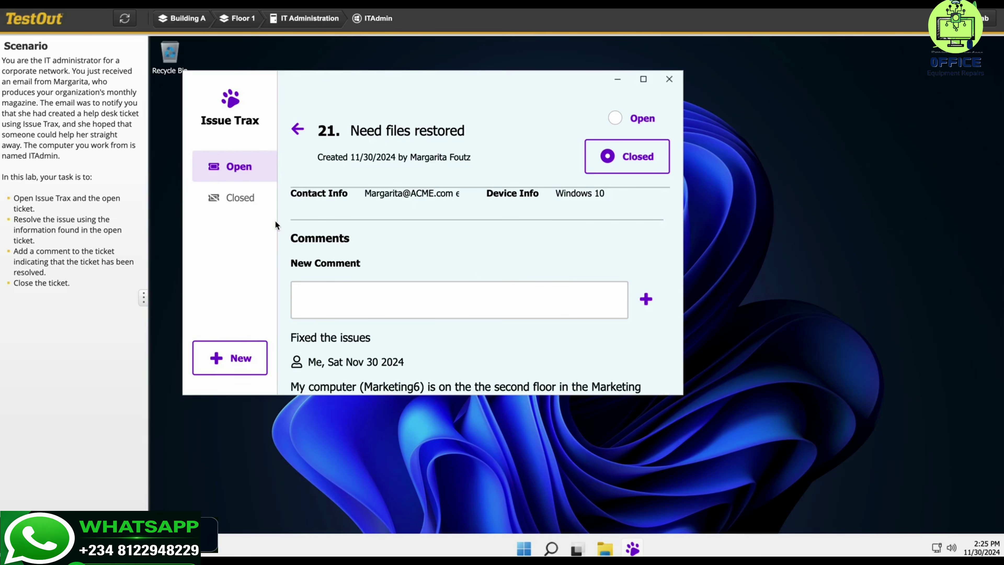
# - Show the list of closed tickets and submit the lab for scoring
pyautogui.click(241, 200)
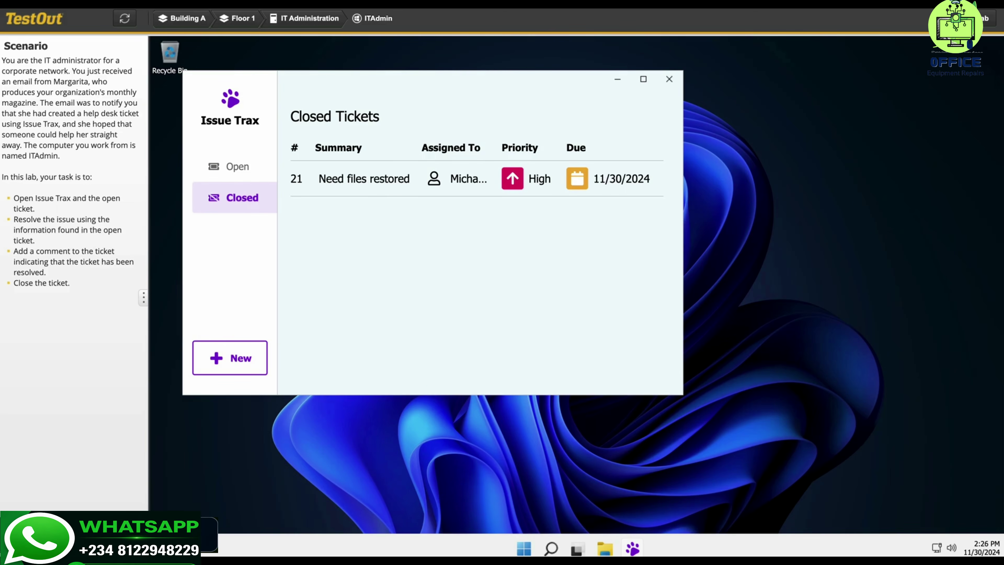
pyautogui.click(986, 18)
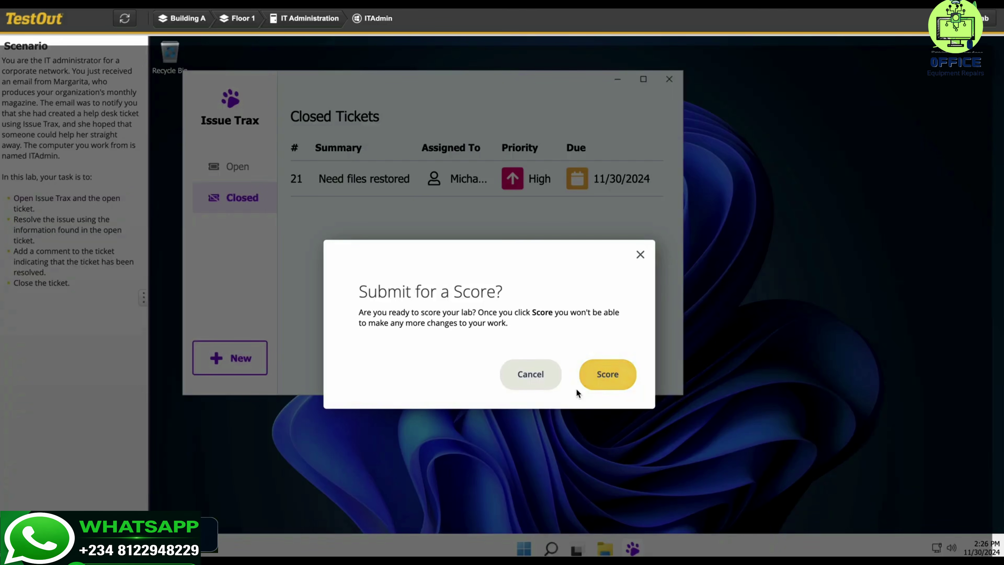
pyautogui.click(607, 374)
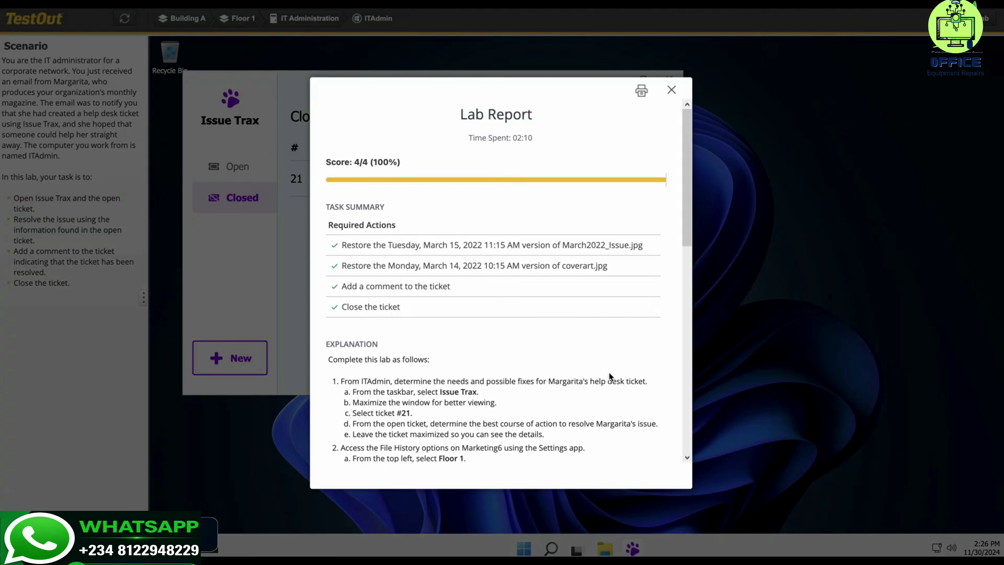